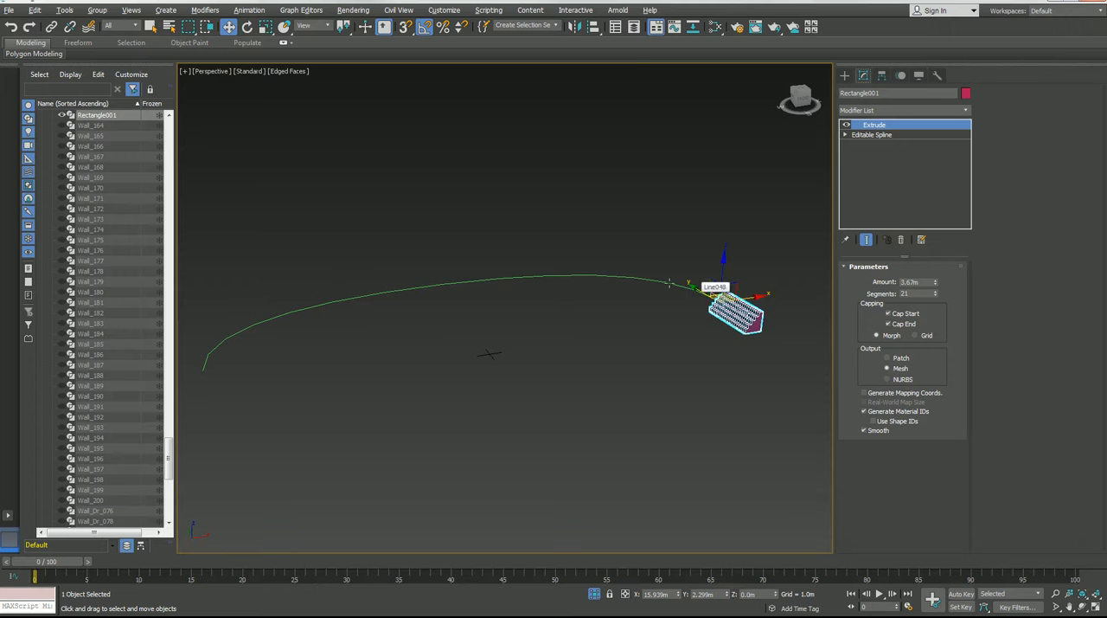
# Isolate the extruded stepped seating together with the curved path line from the rest of the arena scene.
pyautogui.hotkey('alt', 'q')
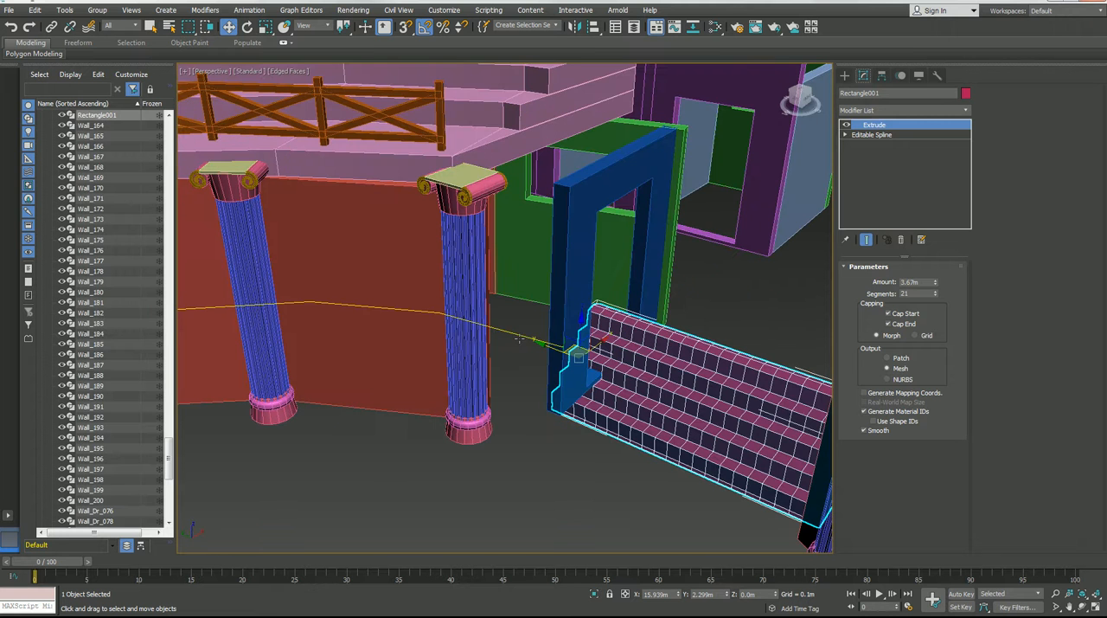
pyautogui.keyDown('ctrl'); pyautogui.click(522, 339); pyautogui.keyUp('ctrl')
pyautogui.hotkey('alt', 'q')
pyautogui.click(494, 358)
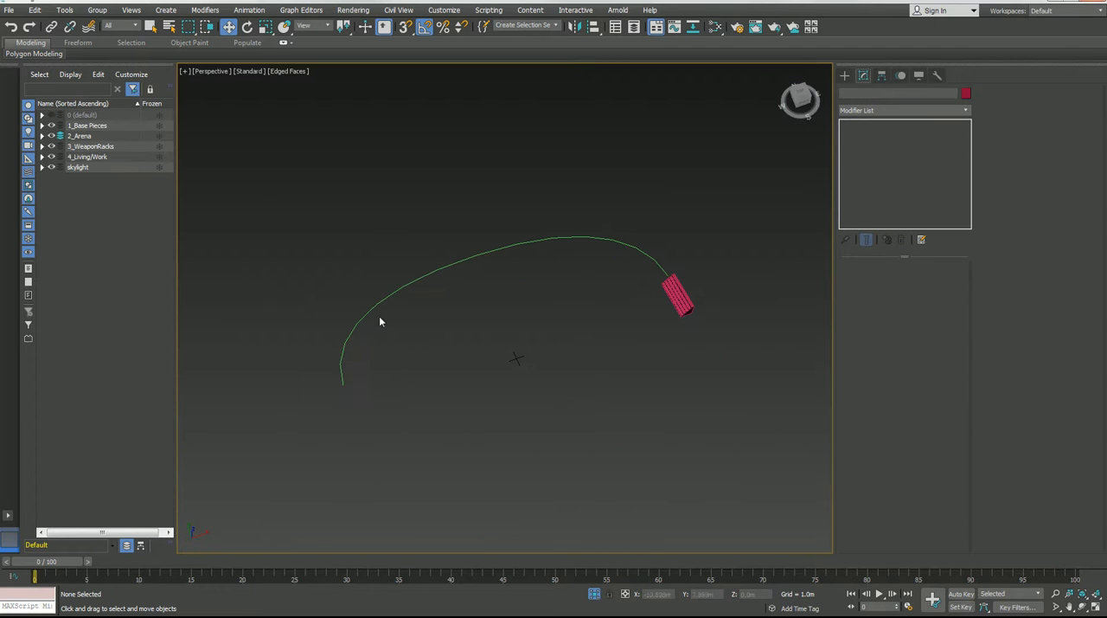
pyautogui.keyDown('alt'); pyautogui.moveTo(620, 282); pyautogui.dragTo(670, 268, button='middle'); pyautogui.keyUp('alt')
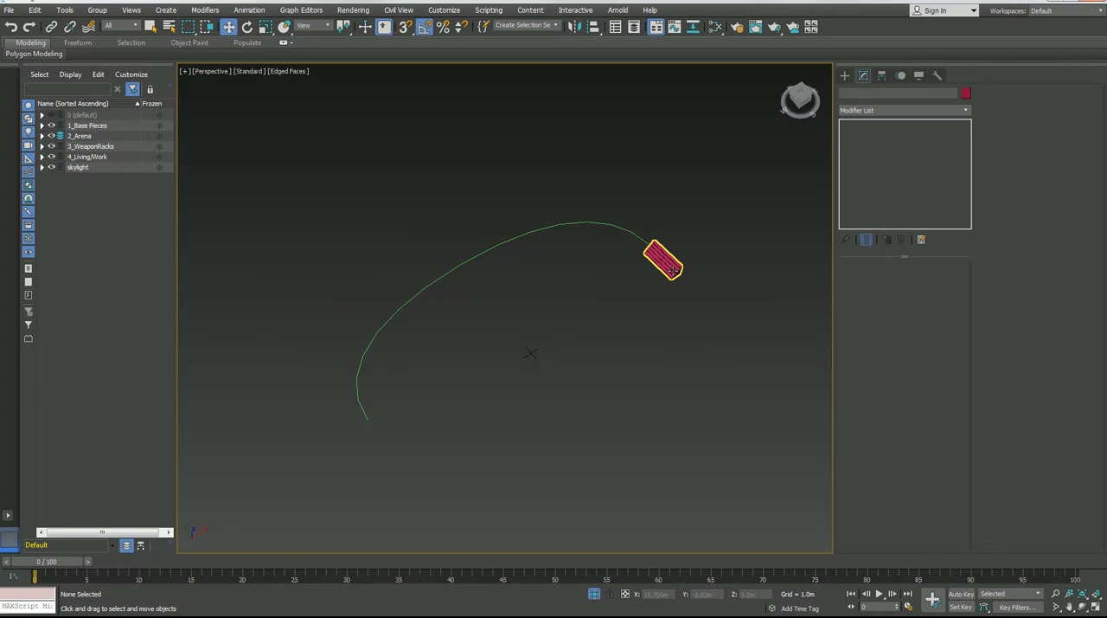
# Examine the stepped profile at the Editable Spline level of the extruded seating.
pyautogui.click(673, 265)
pyautogui.press('z')
pyautogui.click(866, 137)
pyautogui.keyDown('alt'); pyautogui.moveTo(619, 333); pyautogui.dragTo(533, 276, button='middle'); pyautogui.keyUp('alt')
pyautogui.scroll(3, 507, 286)
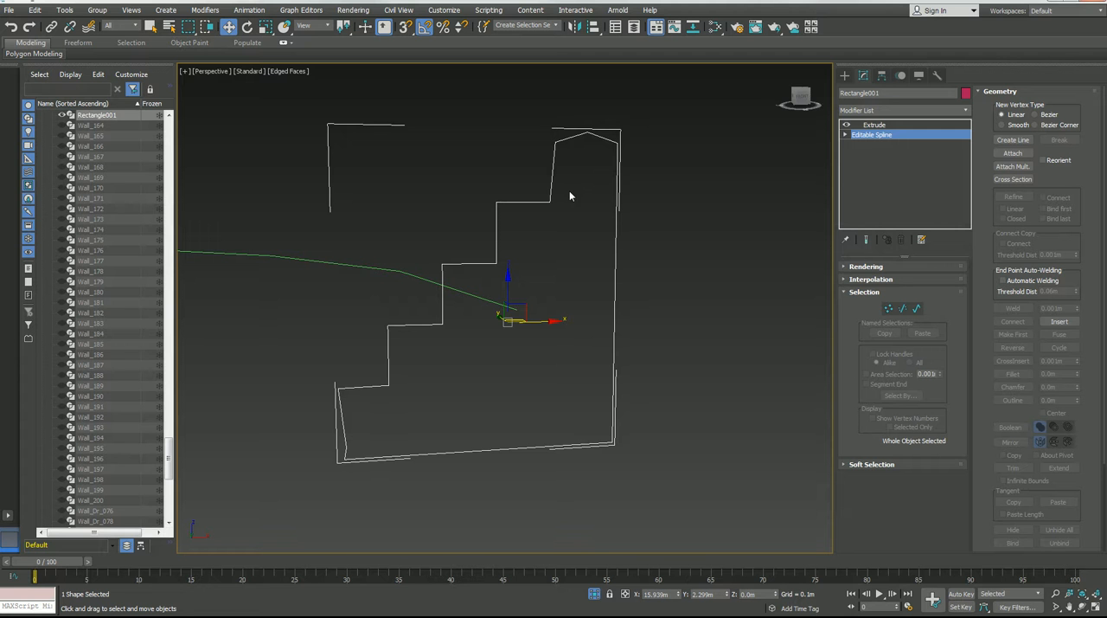
# Examine the seating's Extrude amount and segments and how they divide its length.
pyautogui.click(876, 125)
pyautogui.keyDown('alt'); pyautogui.moveTo(562, 303); pyautogui.dragTo(623, 311, button='middle'); pyautogui.keyUp('alt')
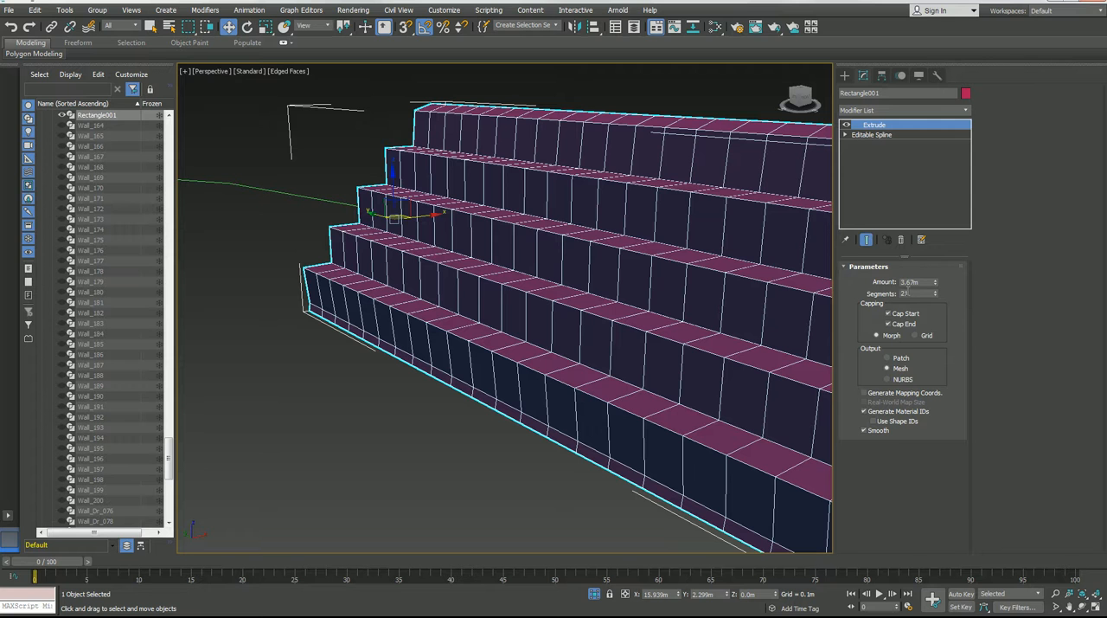
pyautogui.scroll(-6, 638, 297)
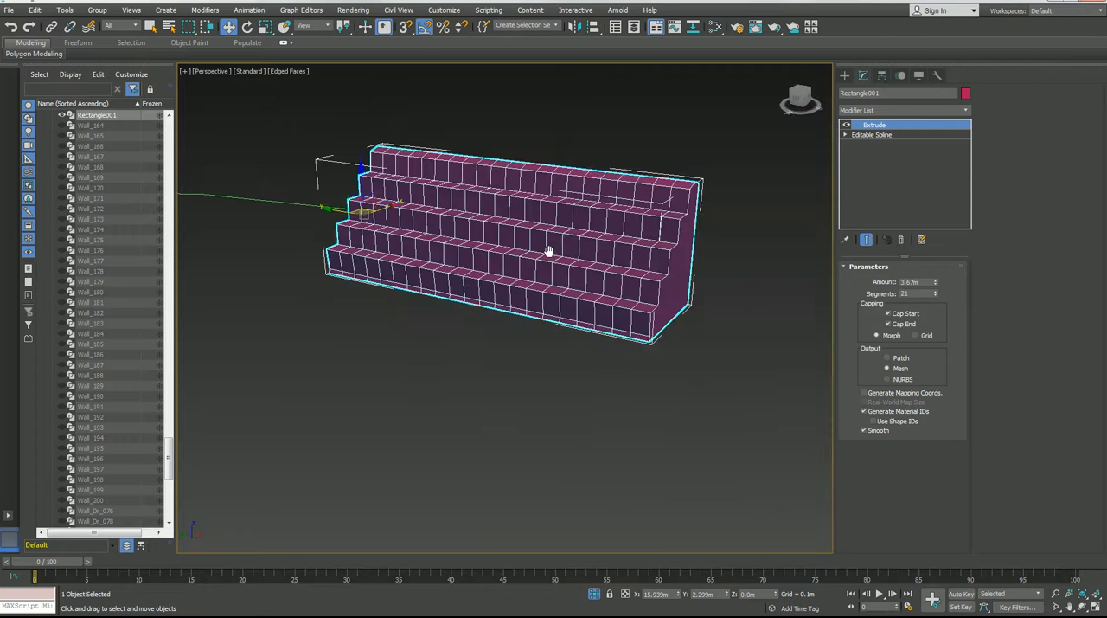
pyautogui.keyDown('alt'); pyautogui.moveTo(544, 297); pyautogui.dragTo(541, 320, button='middle'); pyautogui.keyUp('alt')
pyautogui.moveTo(923, 282); pyautogui.dragTo(889, 282)
pyautogui.keyDown('alt'); pyautogui.moveTo(594, 281); pyautogui.dragTo(591, 310, button='middle'); pyautogui.keyUp('alt')
pyautogui.scroll(-3, 629, 275)
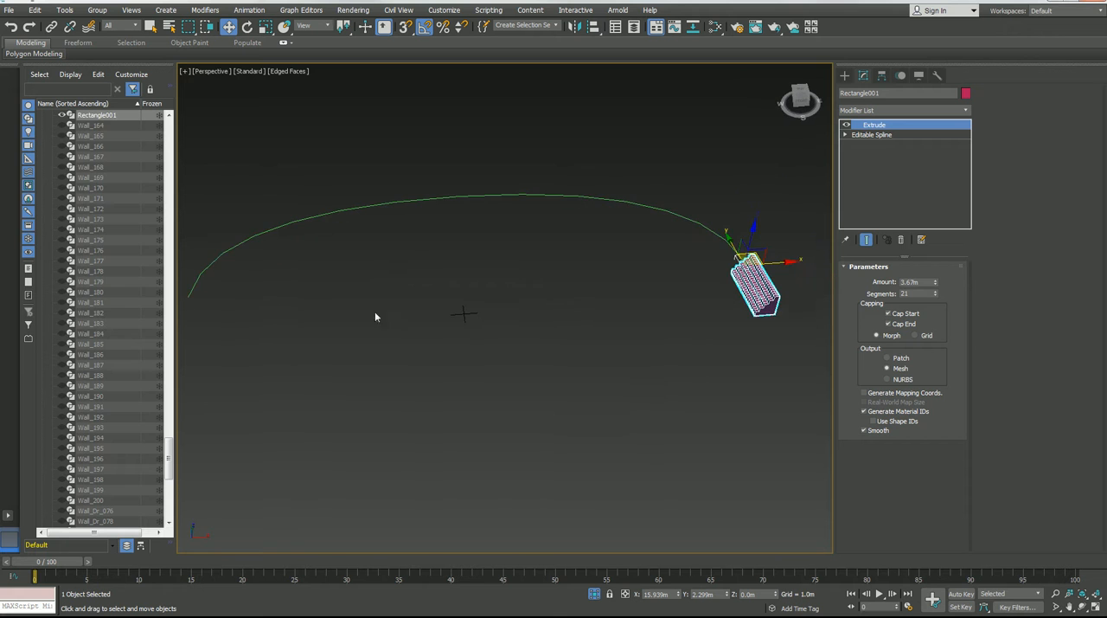
# Apply the world-space PathDeform (WSM) modifier to the extruded seating.
pyautogui.keyDown('alt'); pyautogui.moveTo(697, 260); pyautogui.dragTo(813, 208, button='middle'); pyautogui.keyUp('alt')
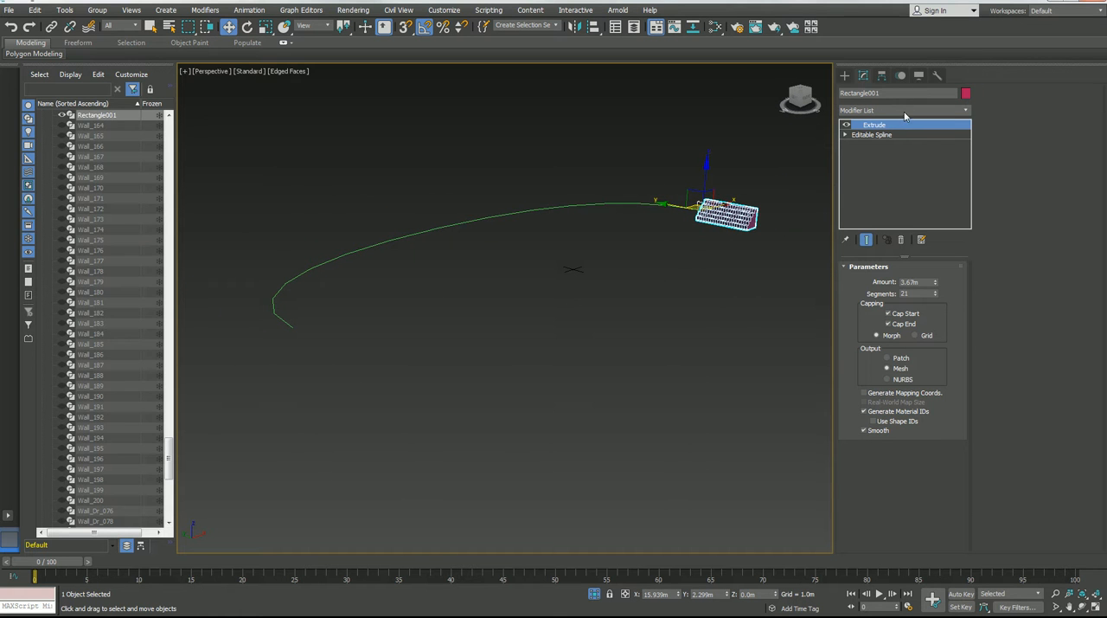
pyautogui.click(904, 111)
pyautogui.click(904, 112)
pyautogui.click(904, 112)
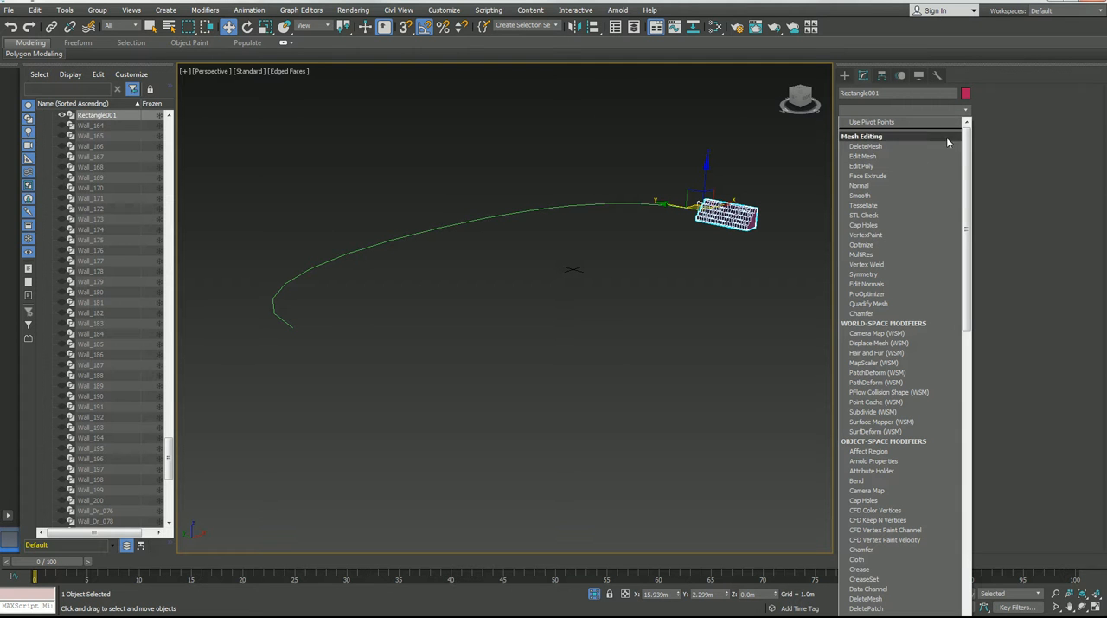
pyautogui.moveTo(967, 148); pyautogui.dragTo(972, 191)
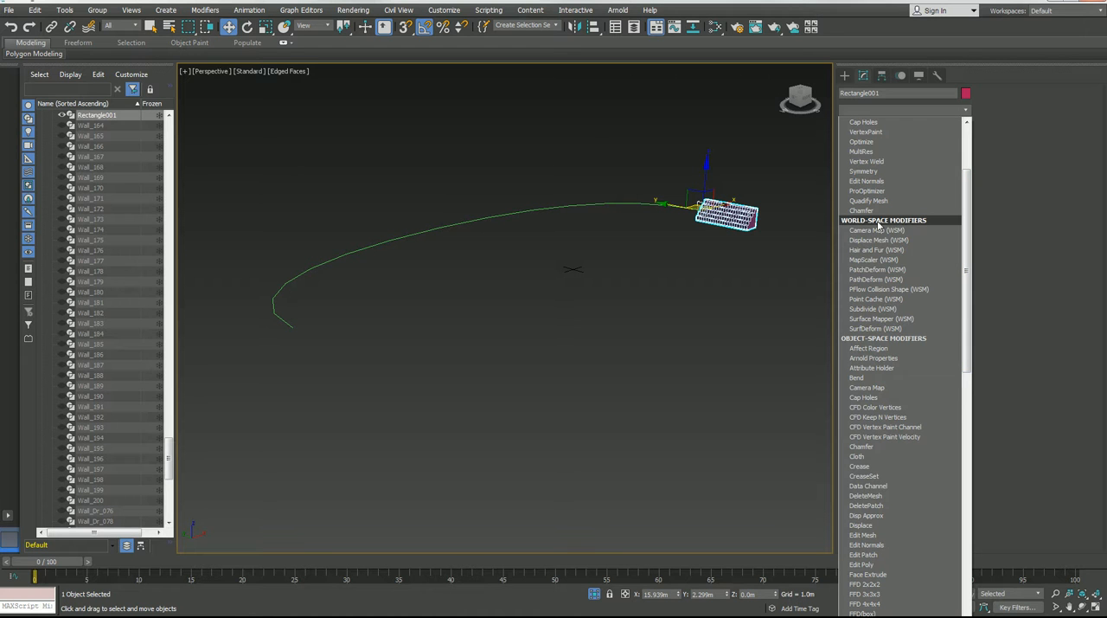
pyautogui.scroll(3, 878, 225)
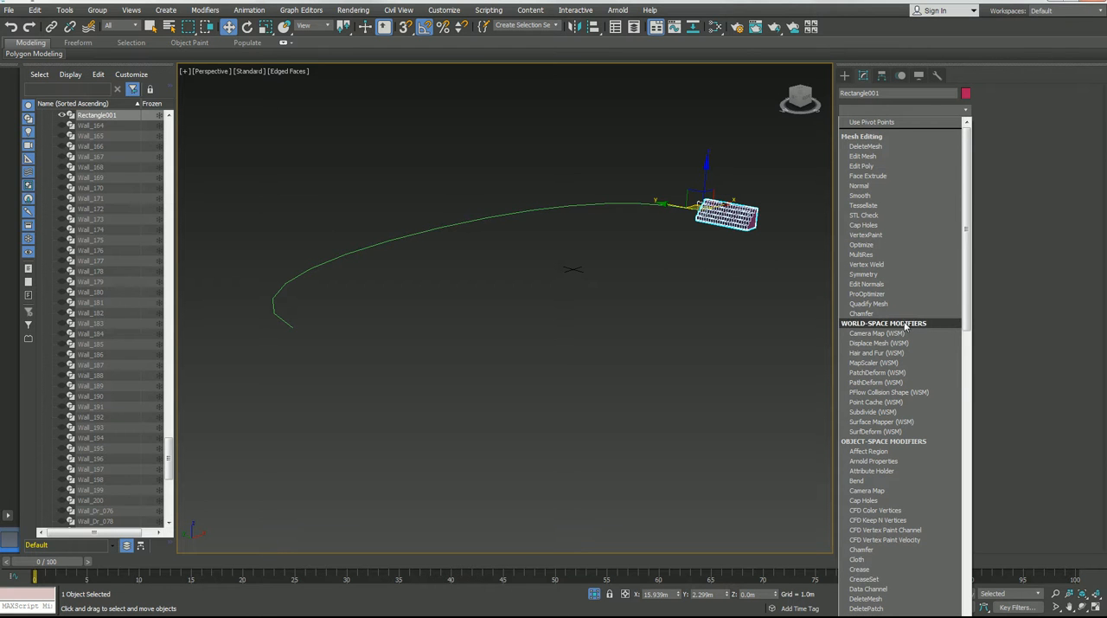
pyautogui.scroll(-2, 872, 327)
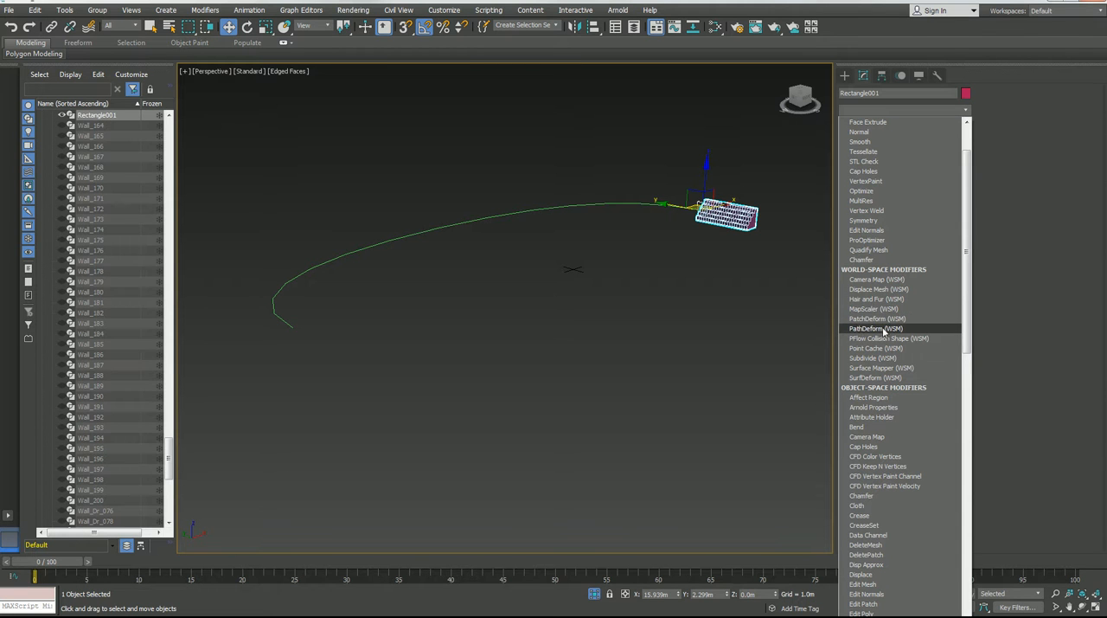
pyautogui.click(876, 328)
# Assign the curved line Line048 as the deform path and move the seating onto it.
pyautogui.keyDown('alt'); pyautogui.moveTo(666, 314); pyautogui.dragTo(766, 342, button='middle'); pyautogui.keyUp('alt')
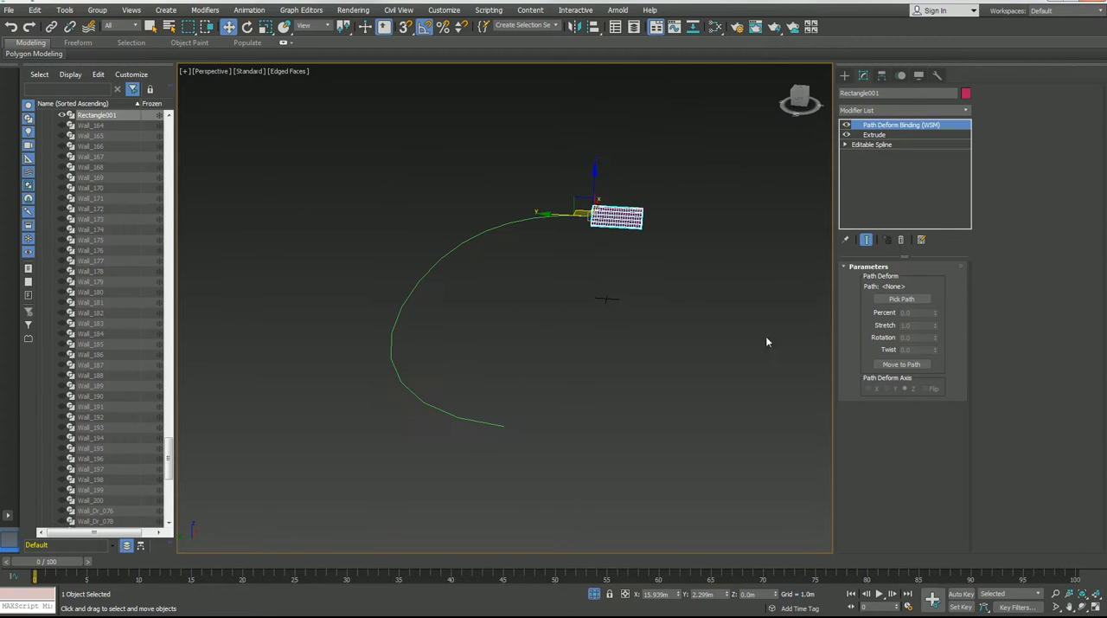
pyautogui.click(902, 298)
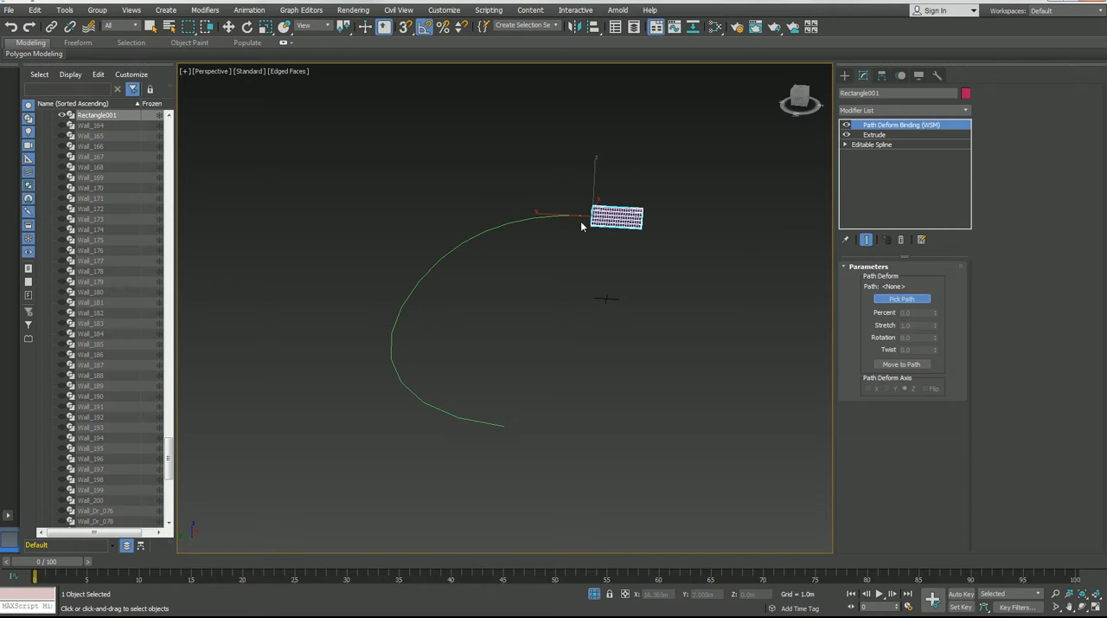
pyautogui.click(417, 398)
pyautogui.keyDown('alt'); pyautogui.moveTo(496, 383); pyautogui.dragTo(476, 339, button='middle'); pyautogui.keyUp('alt')
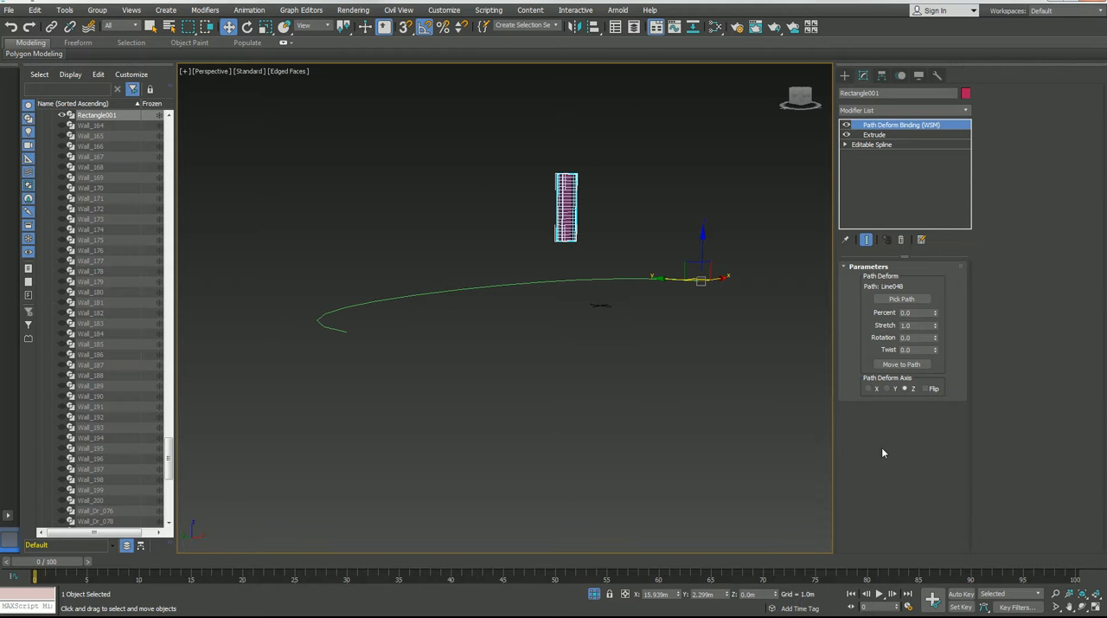
pyautogui.click(893, 365)
pyautogui.keyDown('alt'); pyautogui.moveTo(531, 368); pyautogui.dragTo(618, 378, button='middle'); pyautogui.keyUp('alt')
pyautogui.scroll(3, 618, 378)
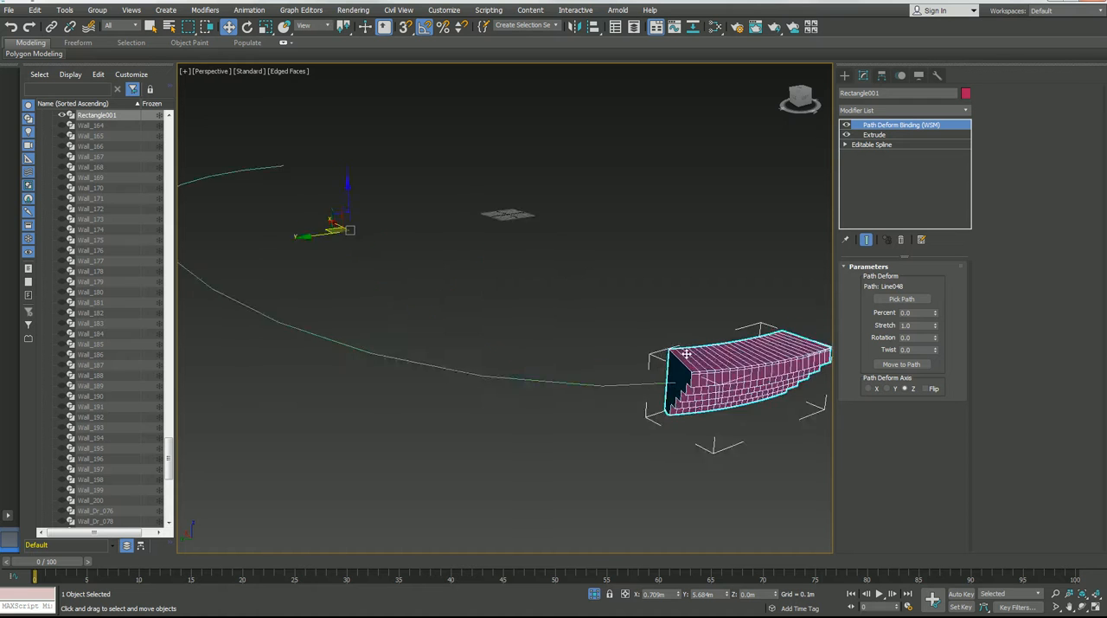
# Try the X and Y path deform axes and the Flip option, returning to Z without Flip.
pyautogui.keyDown('alt'); pyautogui.moveTo(686, 353); pyautogui.dragTo(881, 422, button='middle'); pyautogui.keyUp('alt')
pyautogui.click(869, 388)
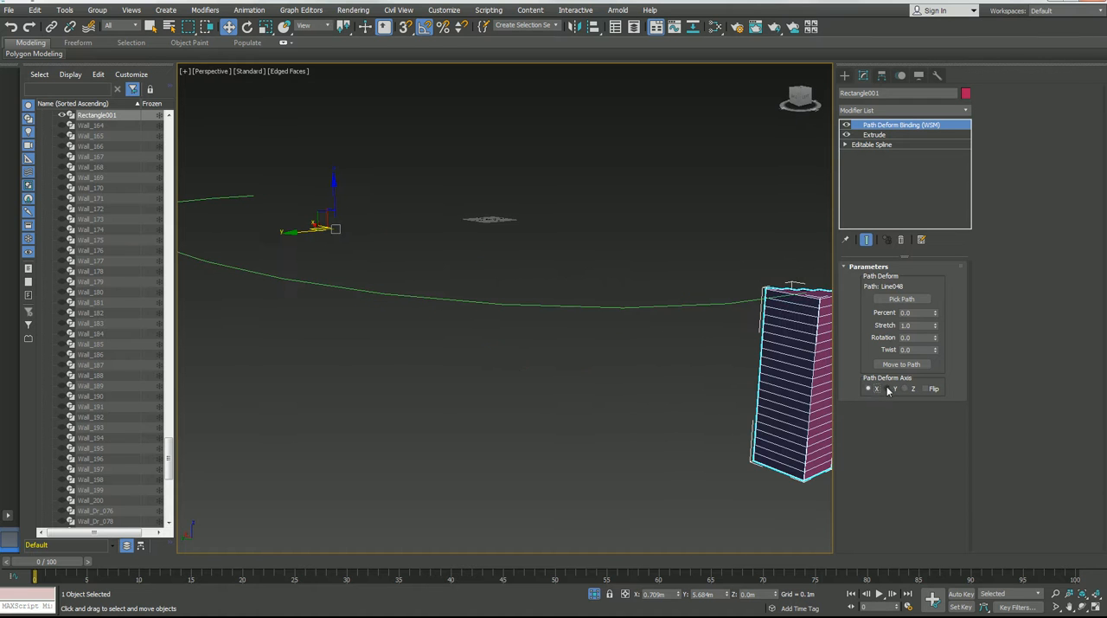
pyautogui.click(888, 389)
pyautogui.click(907, 389)
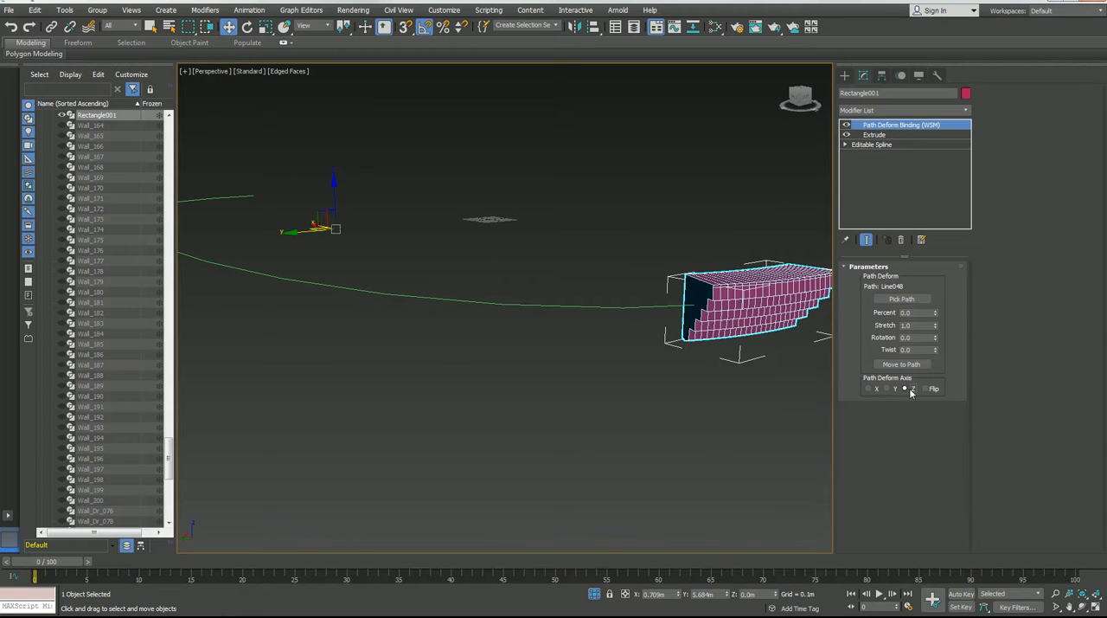
pyautogui.click(931, 390)
pyautogui.moveTo(707, 344); pyautogui.dragTo(575, 389, button='middle')
pyautogui.scroll(-3, 623, 377)
pyautogui.click(928, 390)
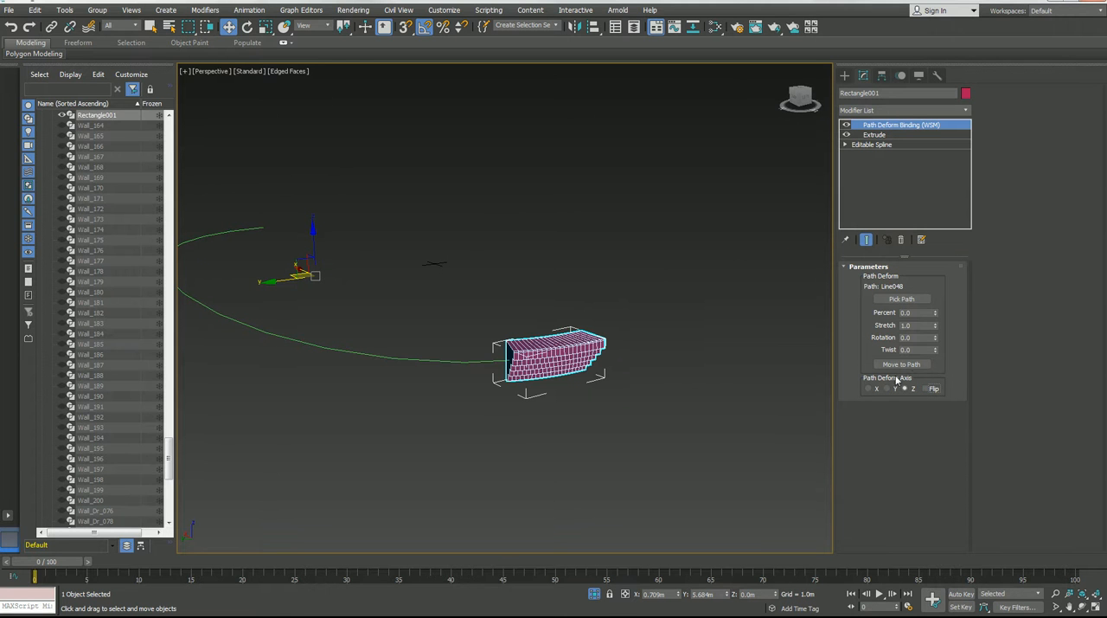
# Set the path deform stretch to about 10.53 so the seating extends along the curved line.
pyautogui.moveTo(936, 327); pyautogui.dragTo(882, 117)
pyautogui.rightClick(882, 116)
pyautogui.moveTo(935, 315); pyautogui.dragTo(924, 275)
pyautogui.rightClick(924, 275)
pyautogui.moveTo(936, 329); pyautogui.dragTo(749, 422)
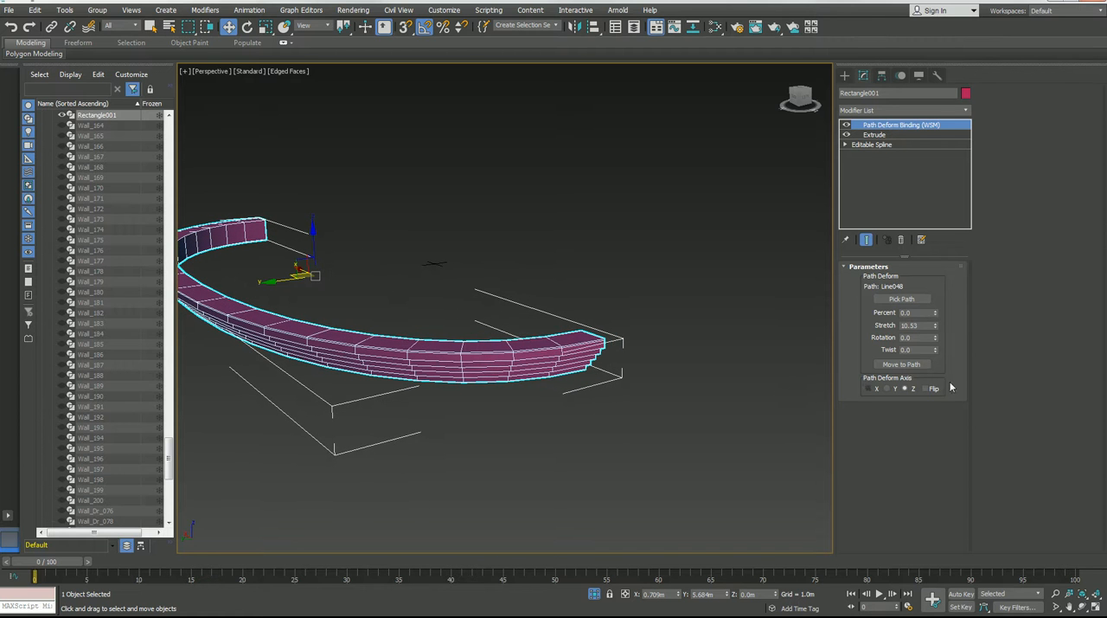
# Try a path deform twist of 90 on the seating and reset it to 0.
pyautogui.click(904, 350)
pyautogui.write('90')
pyautogui.press('Return')
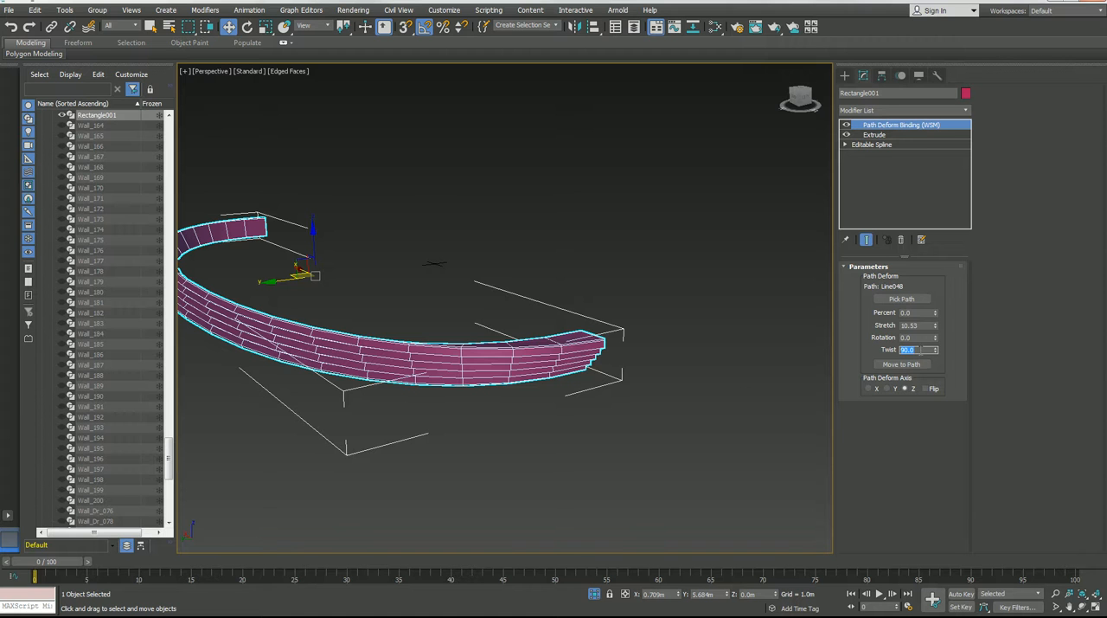
pyautogui.write('0')
pyautogui.press('Return')
# Set the path deform rotation of the seating to 90 degrees.
pyautogui.click(907, 336)
pyautogui.write('90')
pyautogui.press('Return')
pyautogui.keyDown('alt'); pyautogui.moveTo(459, 326); pyautogui.dragTo(566, 309, button='middle'); pyautogui.keyUp('alt')
pyautogui.scroll(-3, 493, 336)
# Flip the seating's path deform direction and set its percent along the path to 100.
pyautogui.click(931, 389)
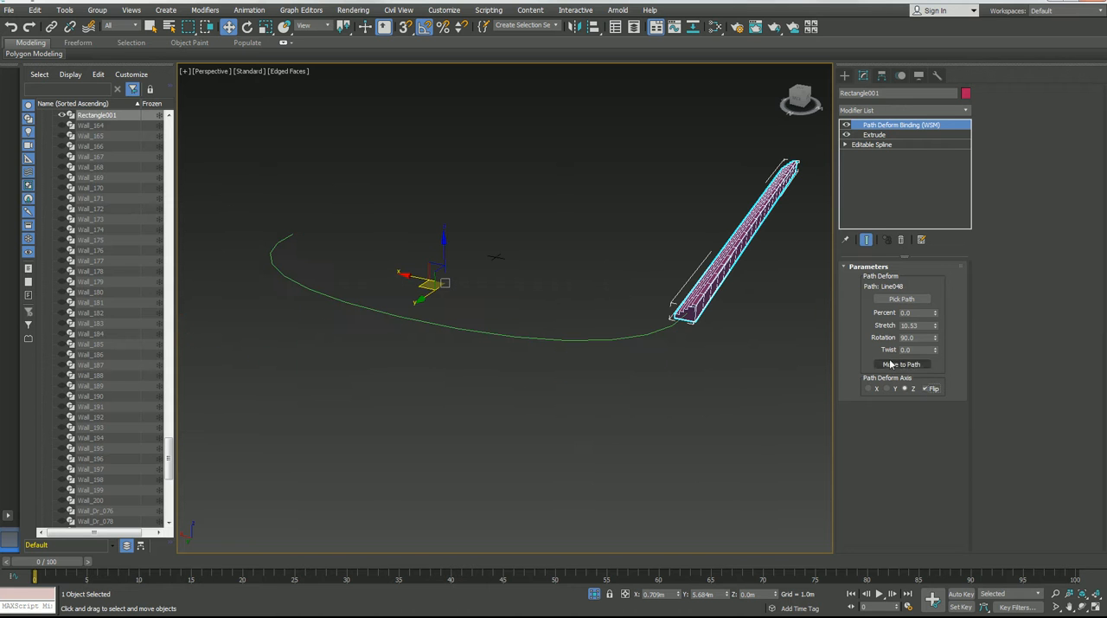
pyautogui.moveTo(935, 328); pyautogui.dragTo(913, 199)
pyautogui.rightClick(923, 285)
# Examine the curved seating's shape, segmentation and fit along the path.
pyautogui.keyDown('alt'); pyautogui.moveTo(616, 312); pyautogui.dragTo(526, 344, button='middle'); pyautogui.keyUp('alt')
pyautogui.scroll(2, 523, 345)
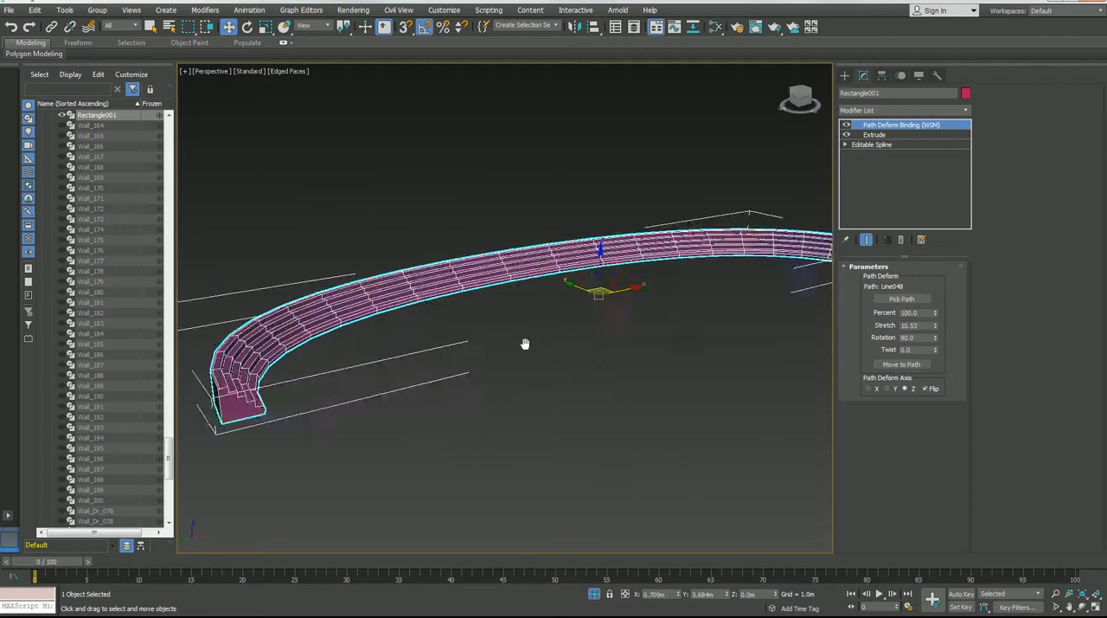
pyautogui.scroll(2, 605, 357)
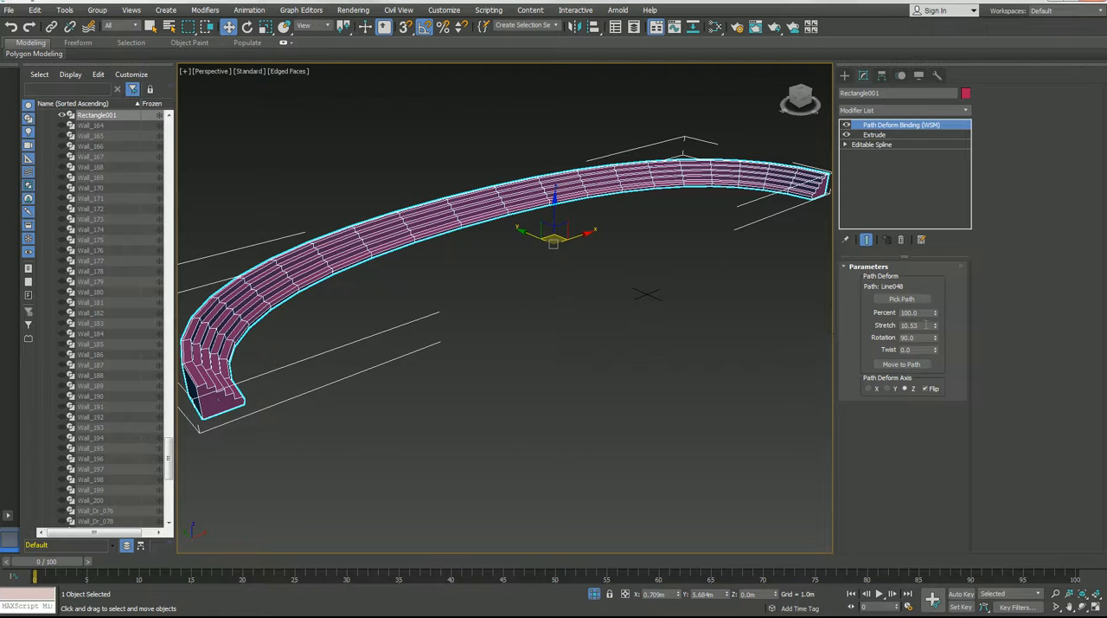
pyautogui.moveTo(936, 332); pyautogui.dragTo(925, 327)
pyautogui.keyDown('alt'); pyautogui.moveTo(806, 331); pyautogui.dragTo(734, 328, button='middle'); pyautogui.keyUp('alt')
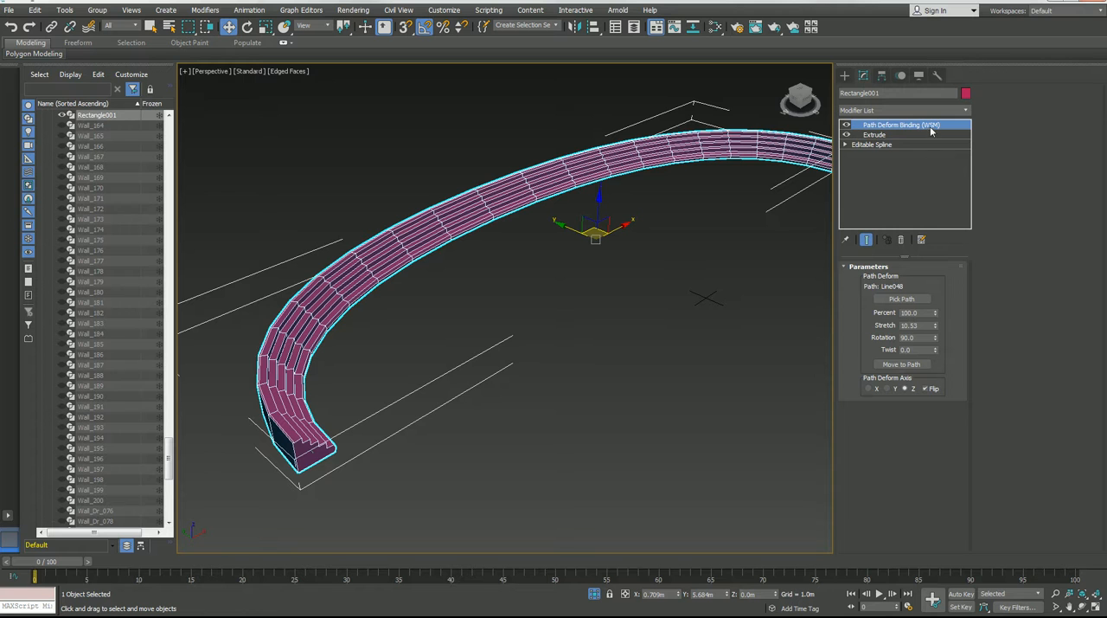
pyautogui.click(599, 283)
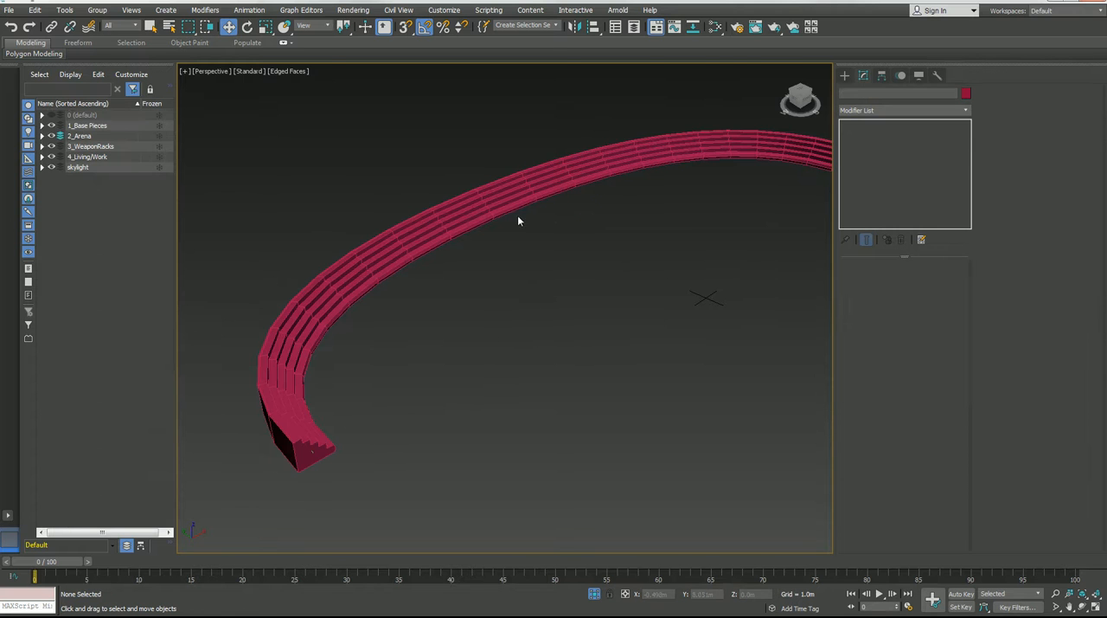
pyautogui.click(493, 207)
pyautogui.scroll(-5, 503, 236)
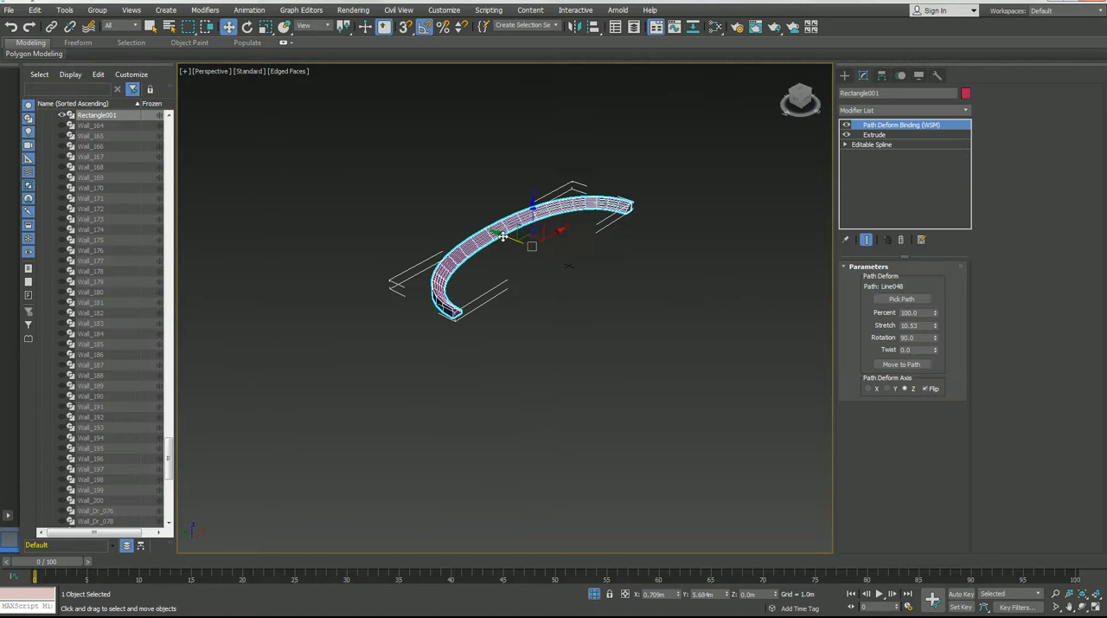
pyautogui.scroll(3, 519, 236)
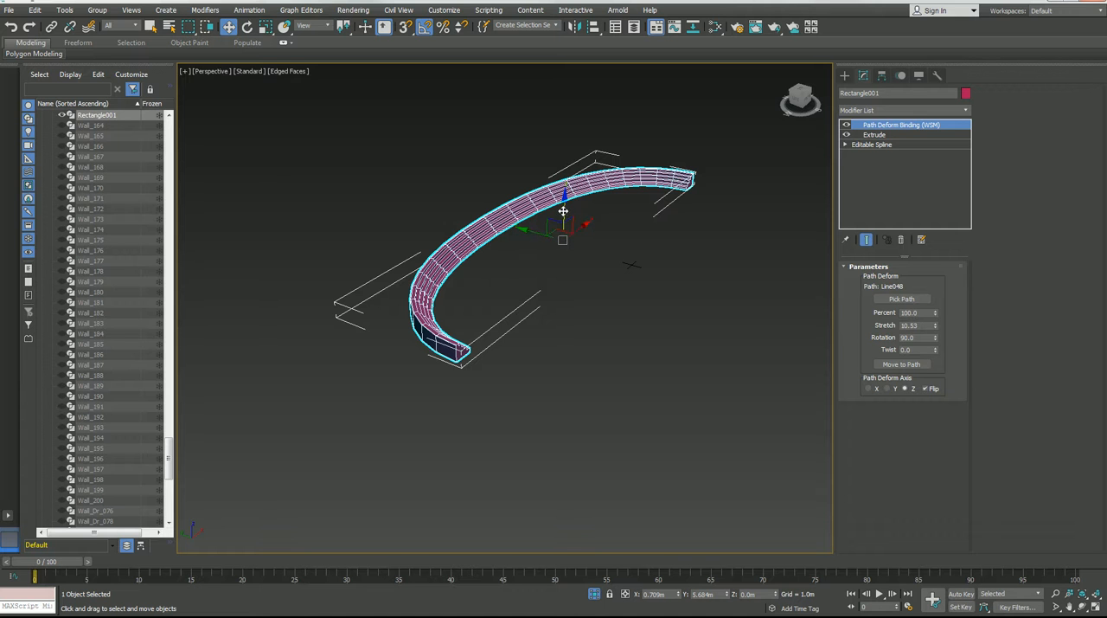
# Try moving the curved seating upward and sideways away from its path line.
pyautogui.moveTo(561, 210); pyautogui.dragTo(578, 177)
pyautogui.moveTo(547, 240); pyautogui.dragTo(673, 328)
pyautogui.rightClick(673, 329)
pyautogui.moveTo(590, 232); pyautogui.dragTo(668, 171)
pyautogui.rightClick(668, 170)
pyautogui.moveTo(586, 234); pyautogui.dragTo(452, 346)
pyautogui.rightClick(451, 346)
# Select the path line and the curved seating in turn, and try rotating and moving the seating separately.
pyautogui.click(451, 339)
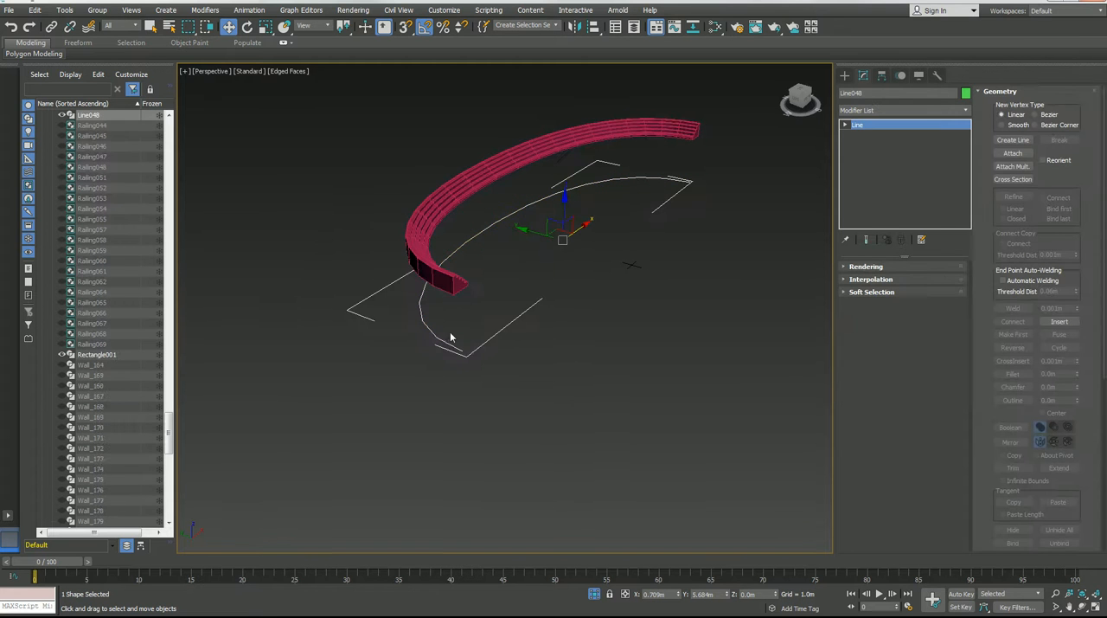
pyautogui.keyDown('ctrl'); pyautogui.click(449, 286); pyautogui.keyUp('ctrl')
pyautogui.keyDown('alt'); pyautogui.moveTo(519, 230); pyautogui.dragTo(420, 210, button='middle'); pyautogui.keyUp('alt')
pyautogui.press('e')
pyautogui.click(400, 194)
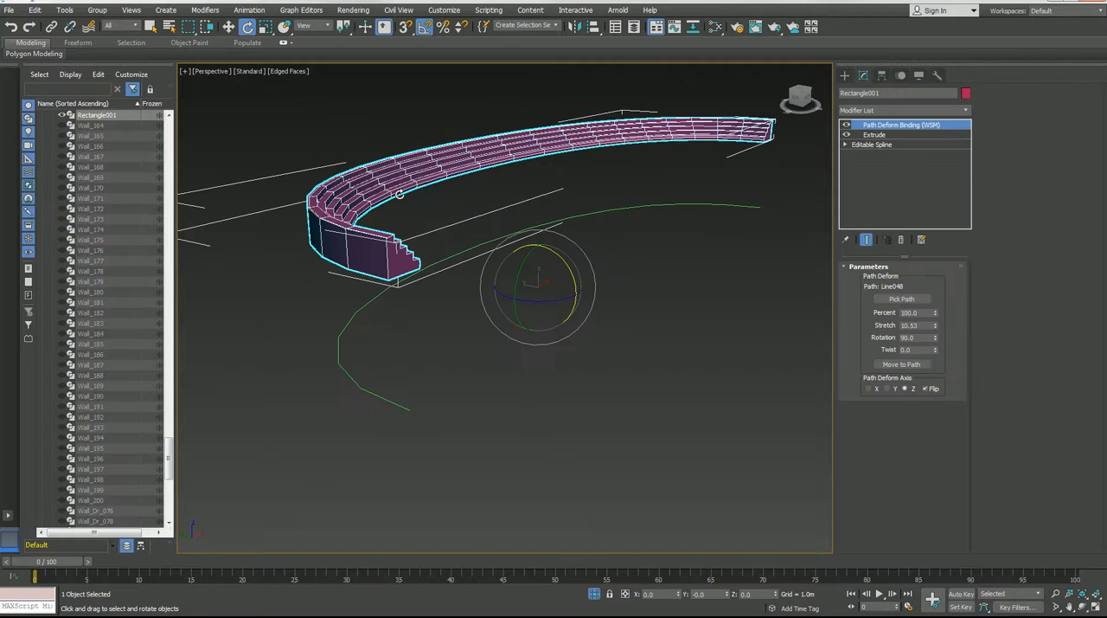
pyautogui.press('w')
pyautogui.keyDown('alt'); pyautogui.moveTo(563, 277); pyautogui.dragTo(603, 257, button='middle'); pyautogui.keyUp('alt')
pyautogui.moveTo(604, 257); pyautogui.dragTo(606, 256)
# Select the curved seating and Line048 together, move them as one, and look at the grouping commands.
pyautogui.moveTo(296, 256); pyautogui.dragTo(527, 452)
pyautogui.keyDown('alt'); pyautogui.moveTo(526, 456); pyautogui.dragTo(421, 327, button='middle'); pyautogui.keyUp('alt')
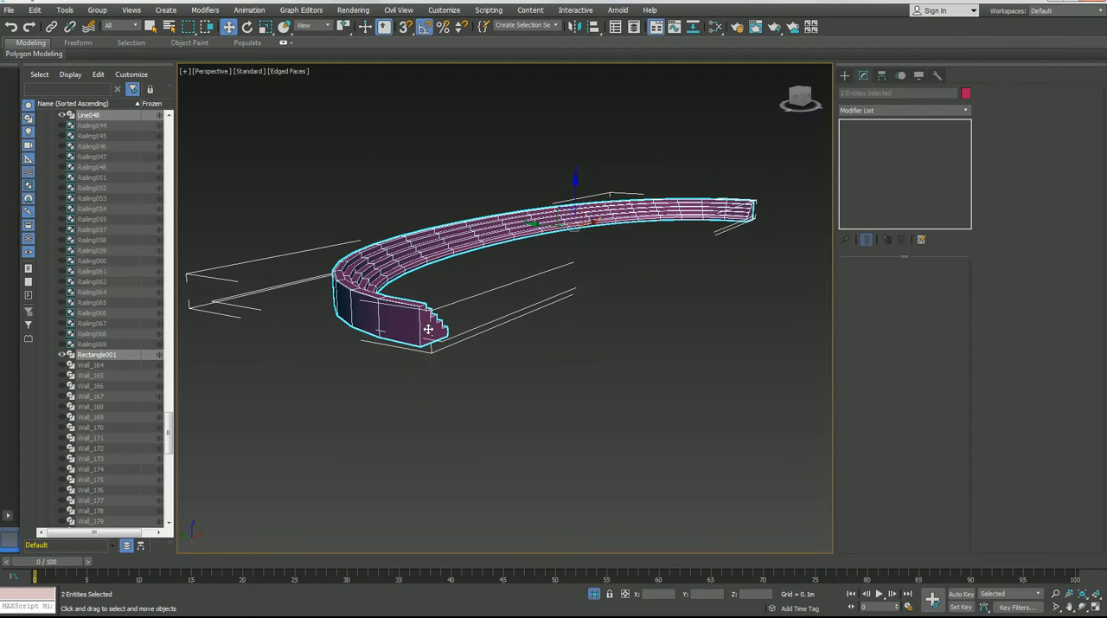
pyautogui.click(102, 12)
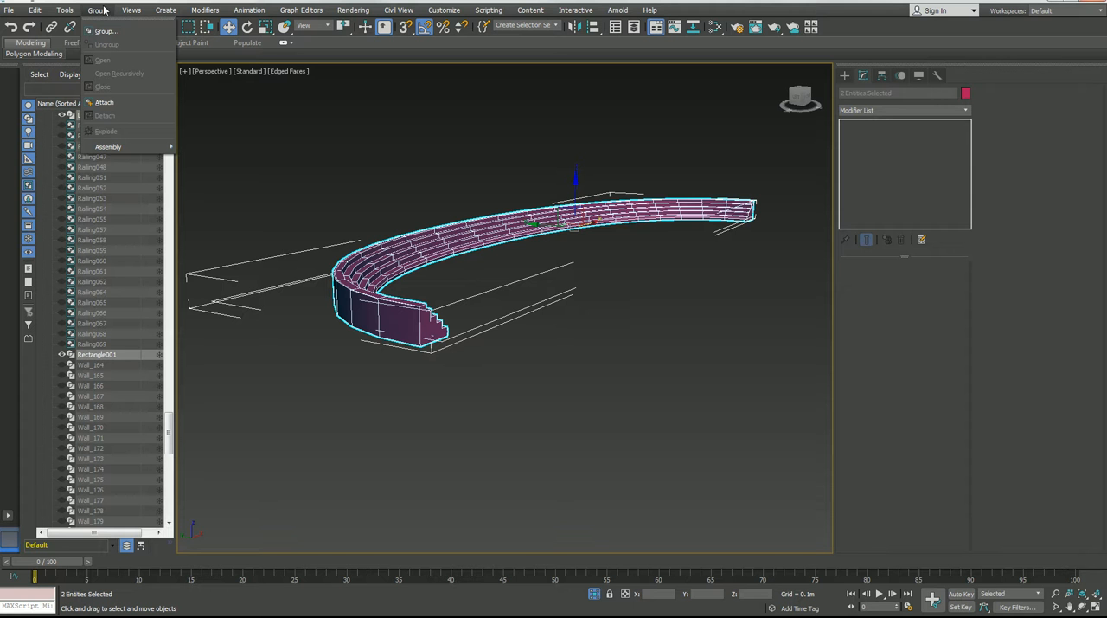
pyautogui.click(99, 12)
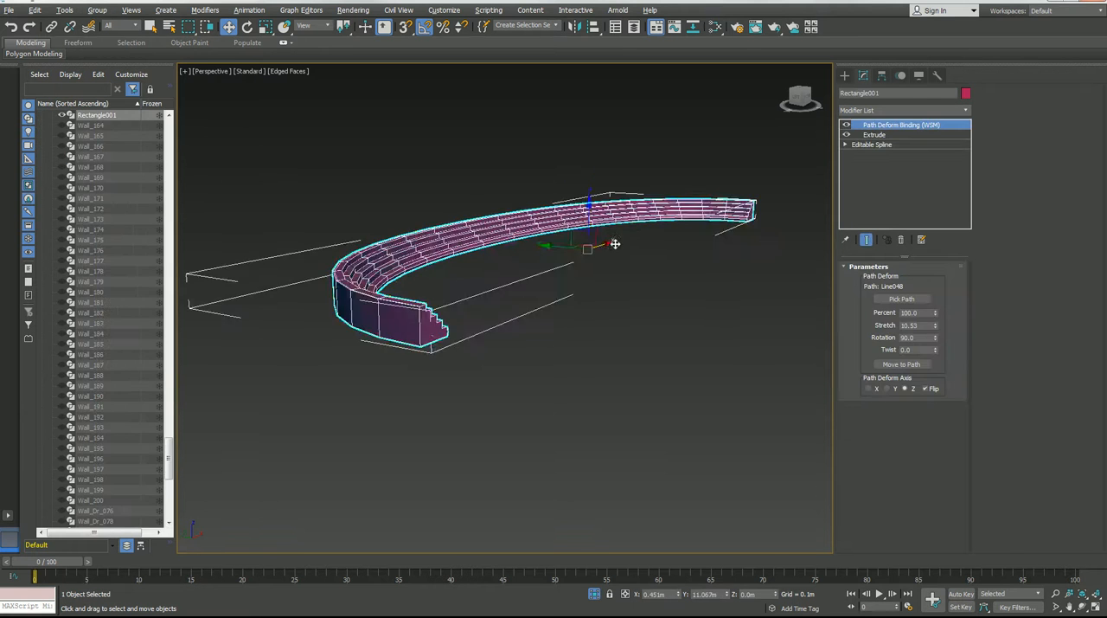
# Collapse the curved seating's modifier stack from Path Deform Binding down and convert the mesh to Editable Poly.
pyautogui.keyDown('alt'); pyautogui.moveTo(532, 279); pyautogui.dragTo(786, 209, button='middle'); pyautogui.keyUp('alt')
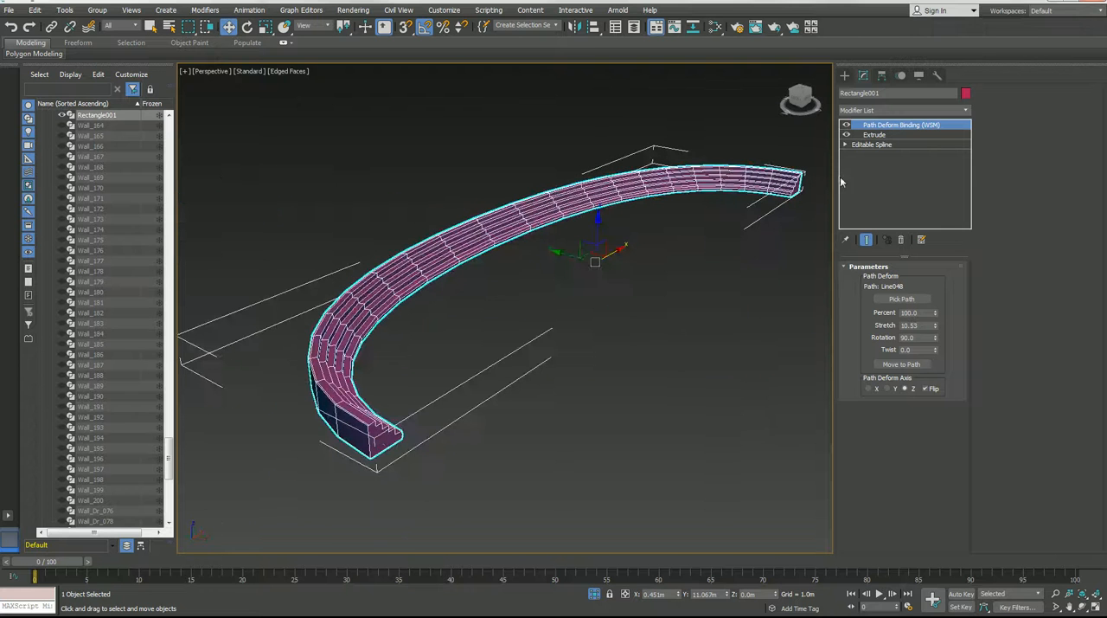
pyautogui.rightClick(872, 128)
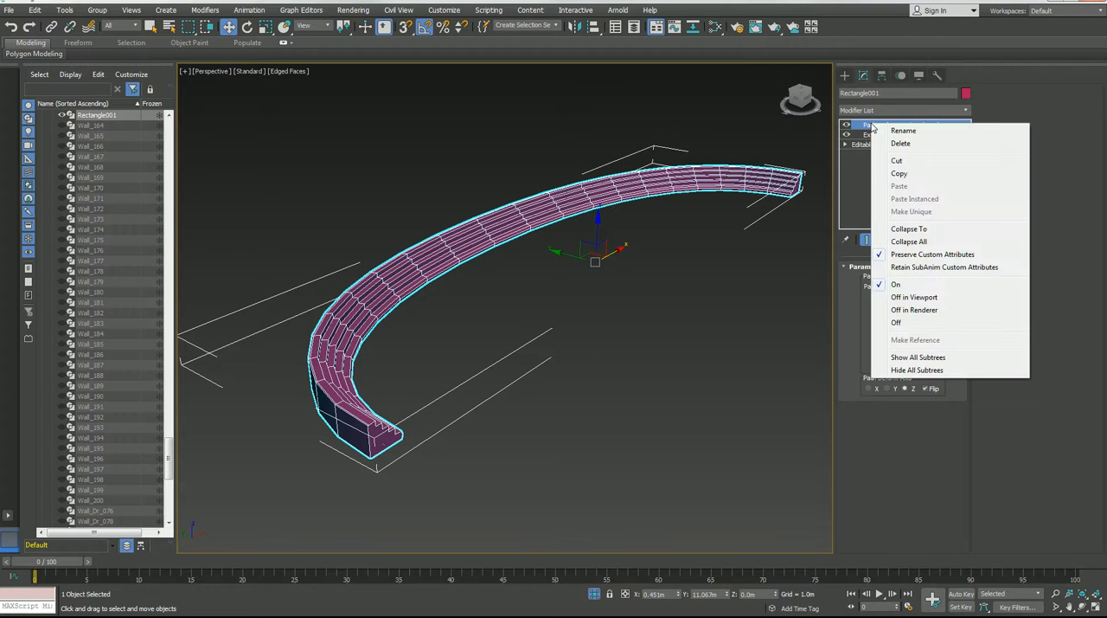
pyautogui.click(899, 229)
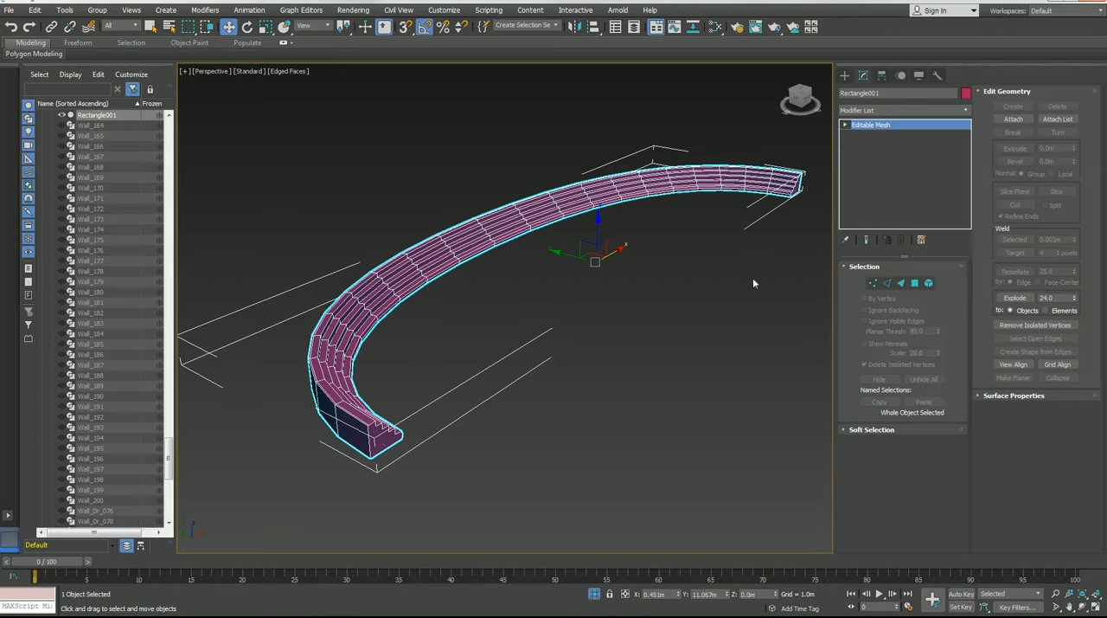
pyautogui.rightClick(892, 126)
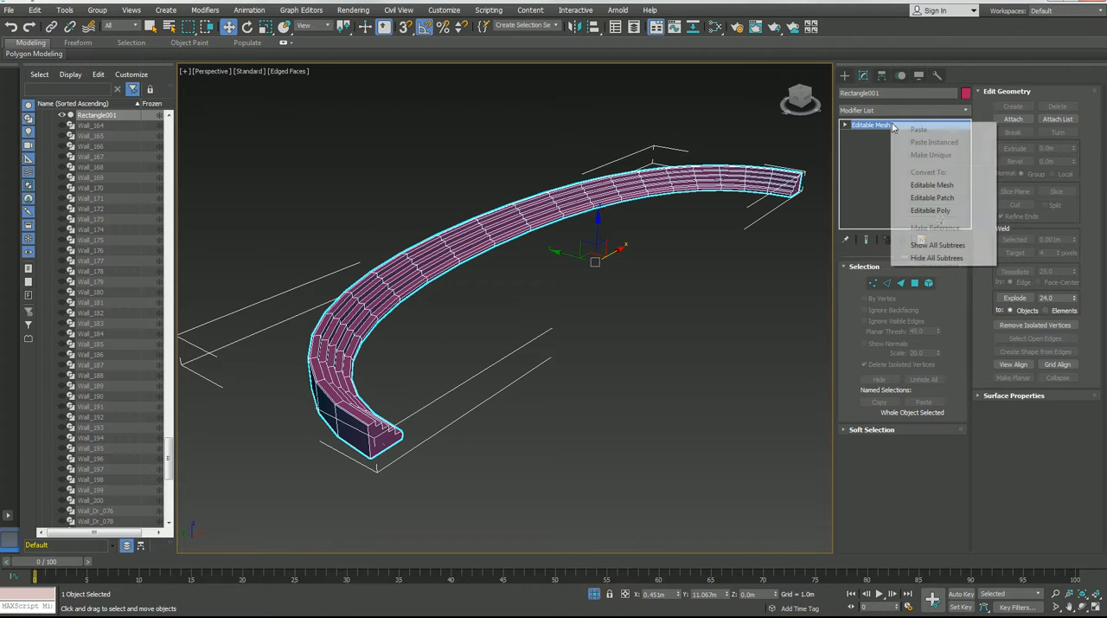
pyautogui.click(932, 214)
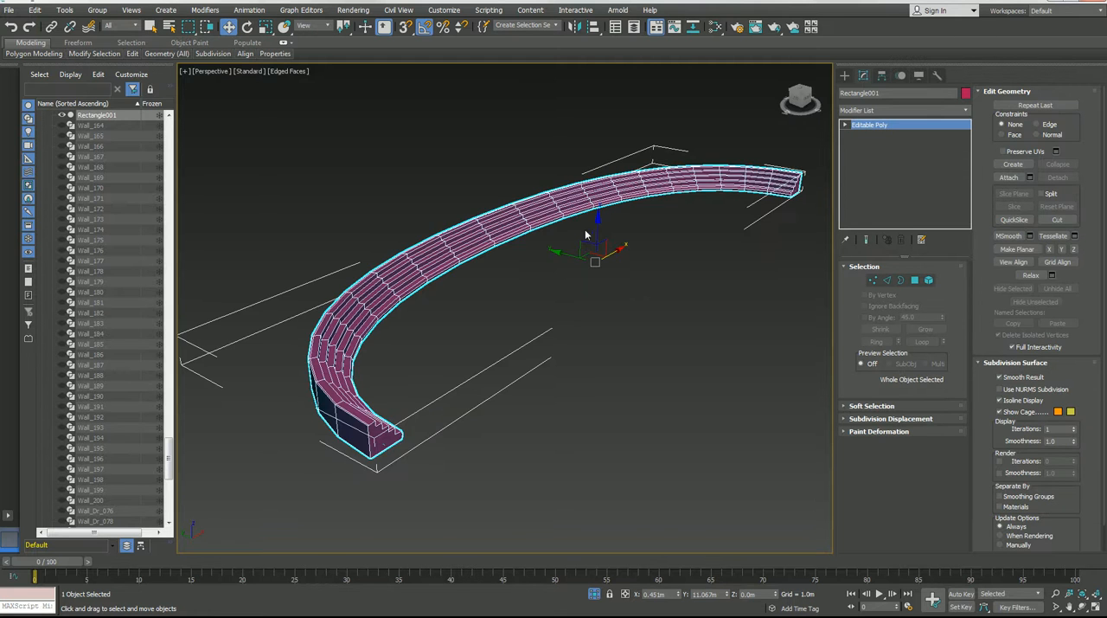
# Move the path line Line048 down along Z to about -4.69 m, separating it from the curved seating.
pyautogui.moveTo(604, 275); pyautogui.dragTo(541, 232)
pyautogui.rightClick(541, 232)
pyautogui.click(376, 450)
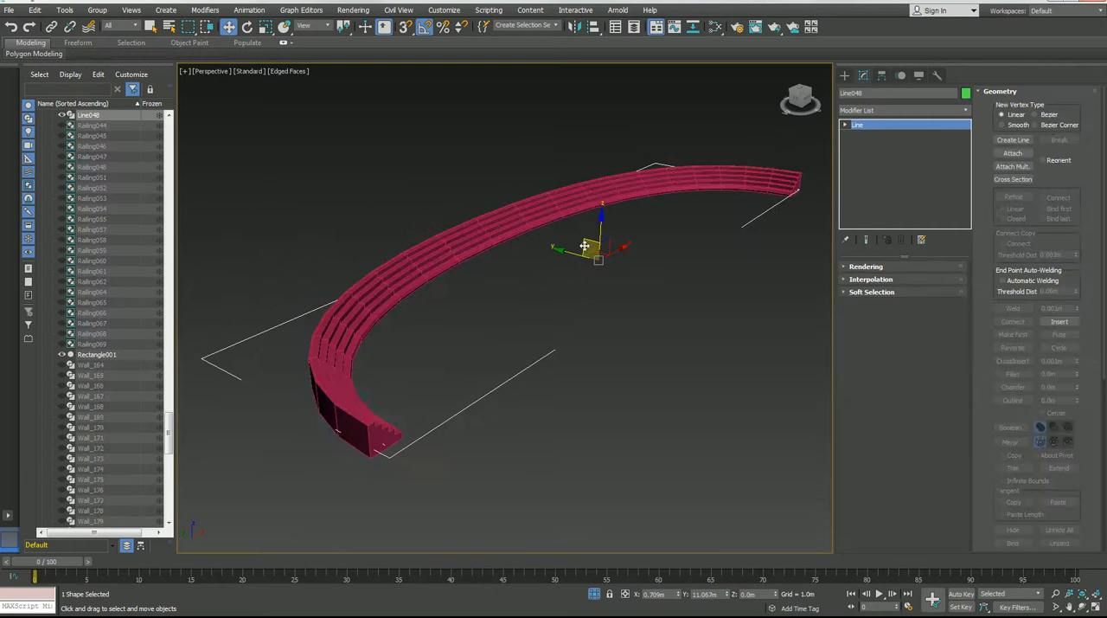
pyautogui.moveTo(599, 230); pyautogui.dragTo(627, 336)
pyautogui.scroll(-3, 627, 336)
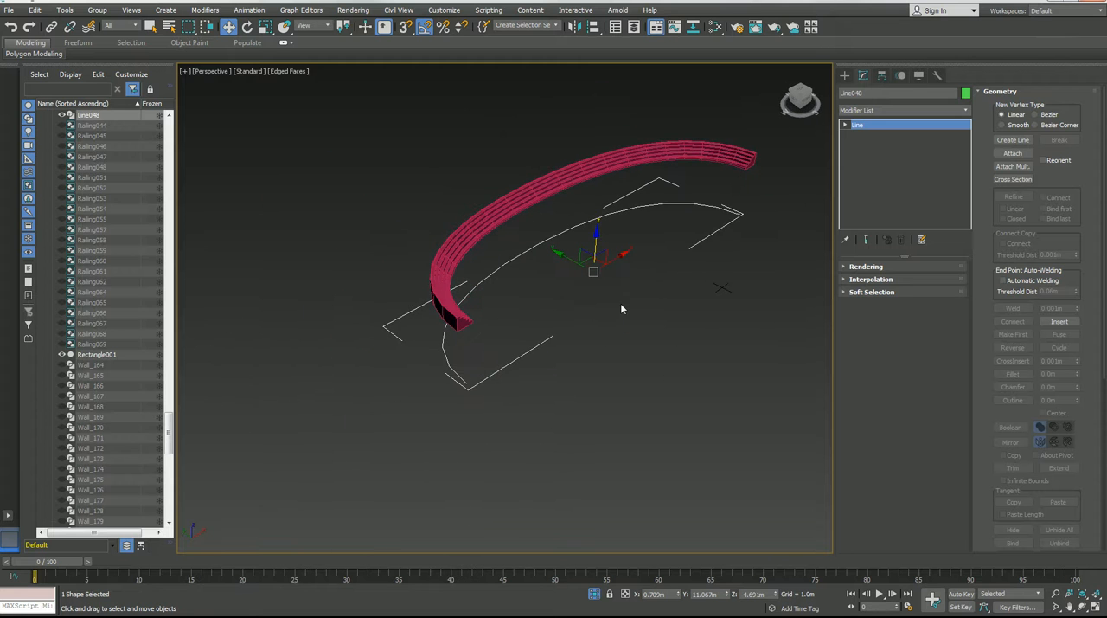